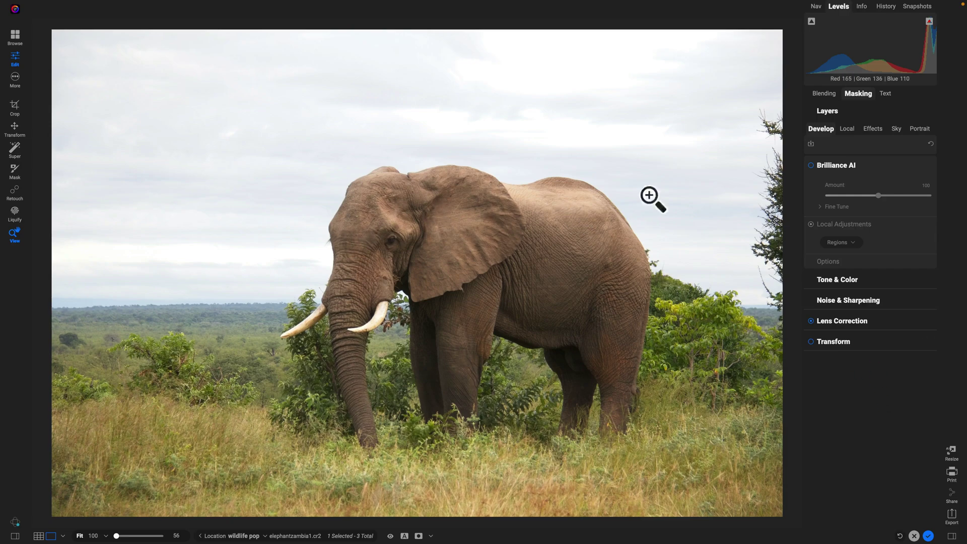
Add a Subject-masked local adjustment with Midtones 22 and Contrast 31
{"action": "left_click", "coordinate": [845, 130]}
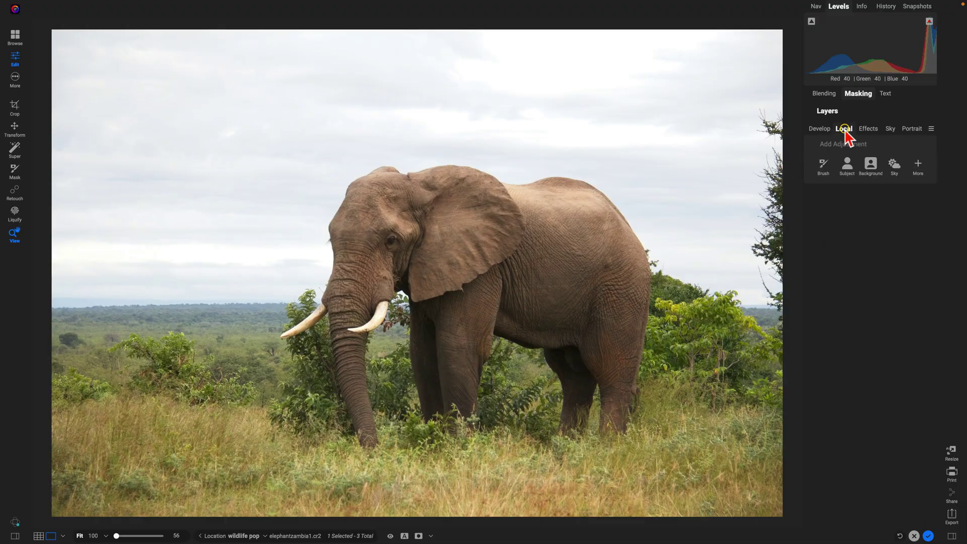
{"action": "left_click", "coordinate": [847, 161]}
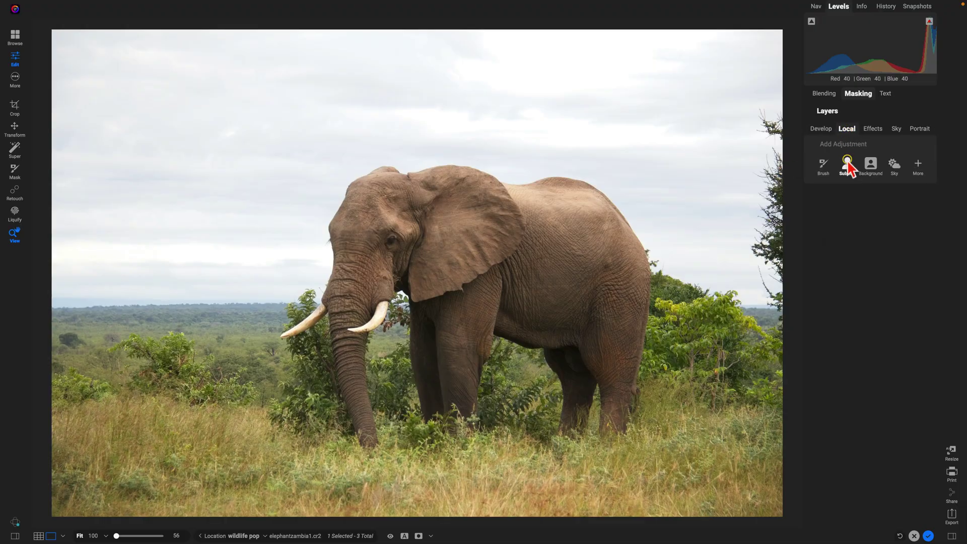
{"action": "left_click", "coordinate": [848, 168]}
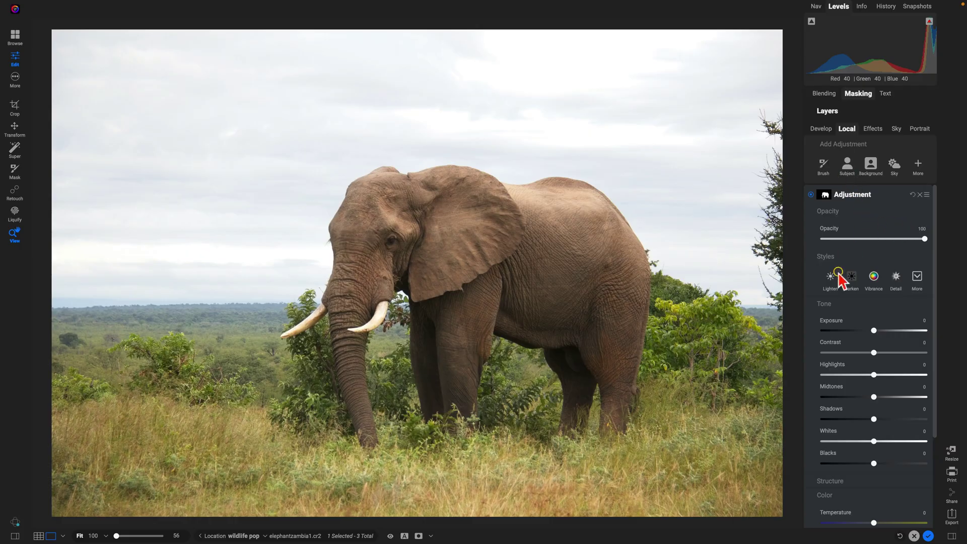
{"action": "mouse_move", "coordinate": [875, 397]}
{"action": "left_mouse_down"}
{"action": "mouse_move", "coordinate": [892, 406]}
{"action": "mouse_move", "coordinate": [882, 398]}
{"action": "left_mouse_up"}
{"action": "left_click_drag", "start_coordinate": [875, 352], "coordinate": [889, 352]}
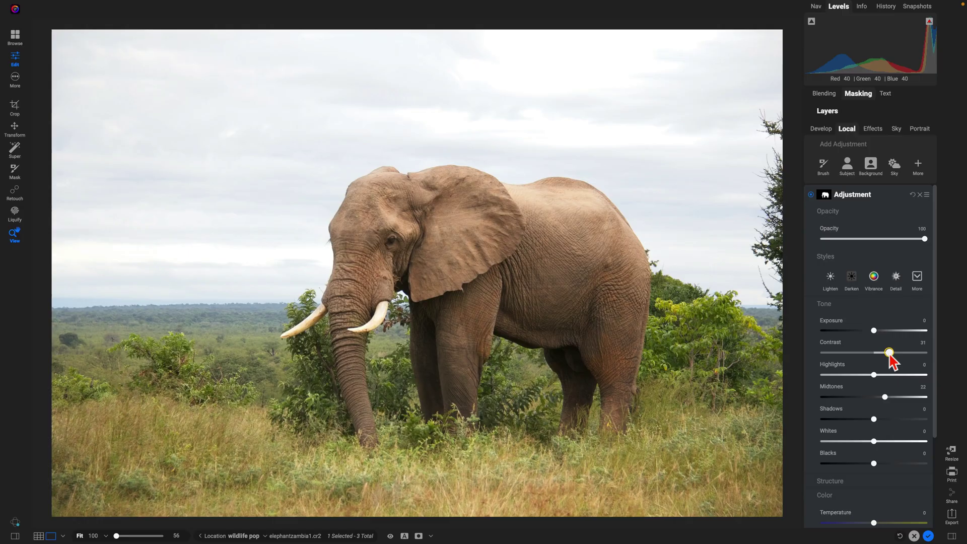
Toggle the elephant adjustment off and on to compare before and after
{"action": "left_click", "coordinate": [811, 195]}
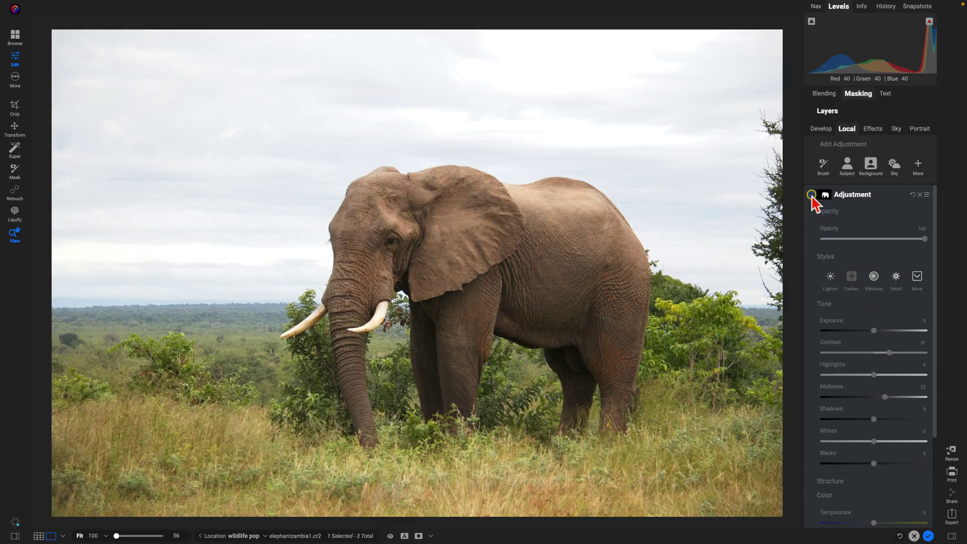
{"action": "left_click", "coordinate": [810, 195]}
{"action": "left_click", "coordinate": [811, 195]}
{"action": "left_click", "coordinate": [811, 195]}
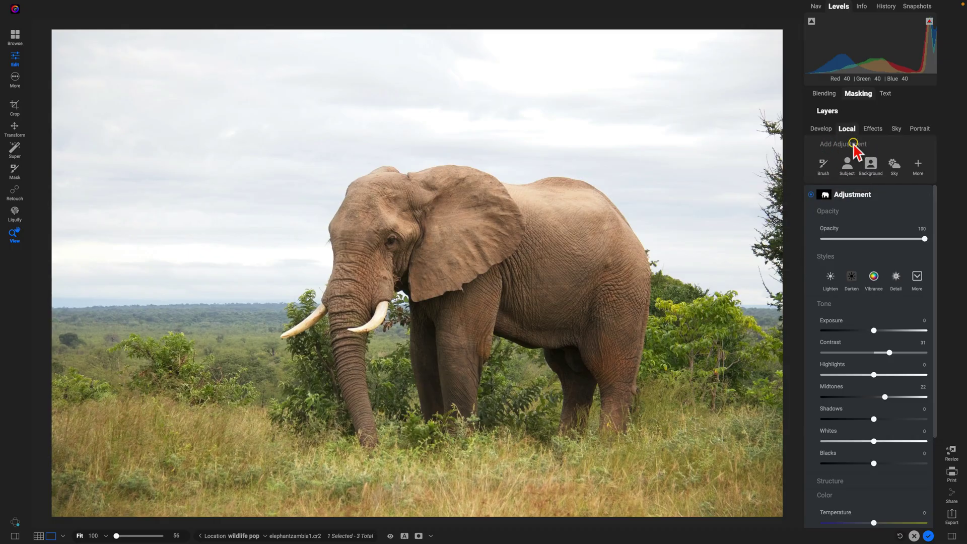
Add a Background-masked adjustment, check its mask, and set Exposure -1.25, Contrast 21, Whites 5
{"action": "left_click", "coordinate": [874, 169]}
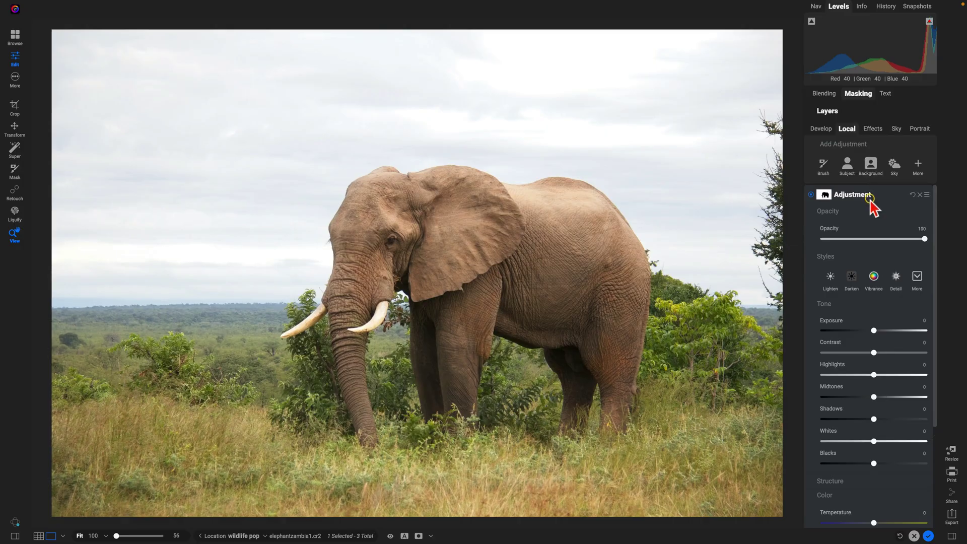
{"action": "key", "text": "o"}
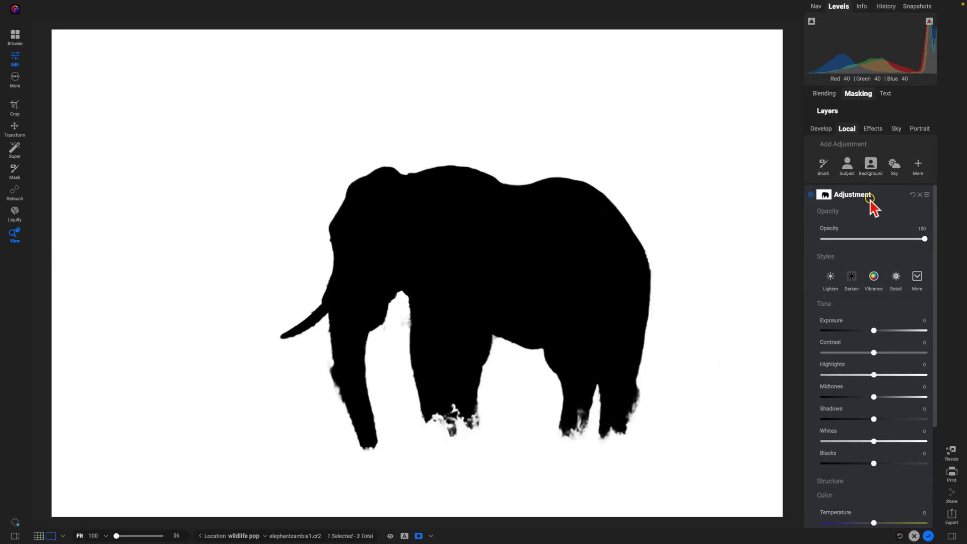
{"action": "key", "text": "o"}
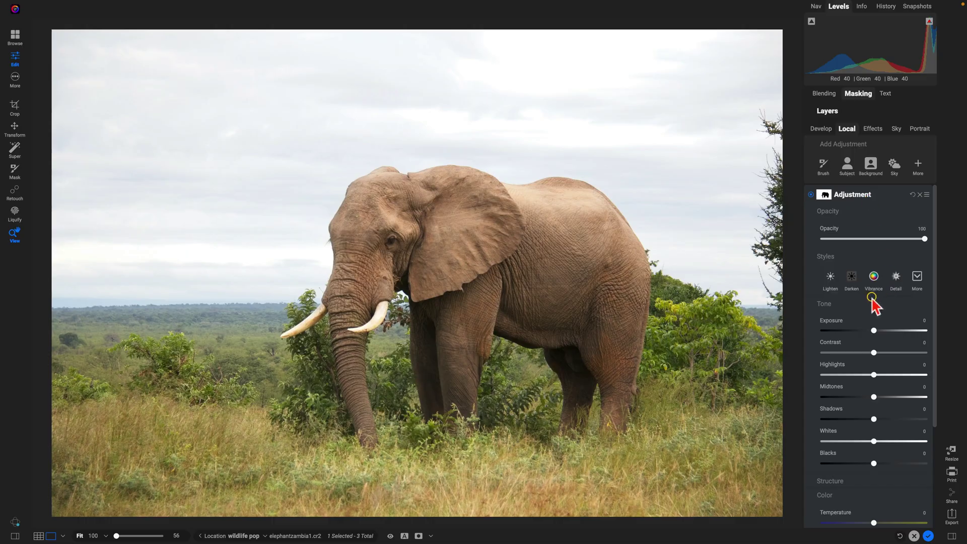
{"action": "left_click_drag", "start_coordinate": [874, 331], "coordinate": [885, 354]}
{"action": "left_click_drag", "start_coordinate": [882, 443], "coordinate": [877, 441]}
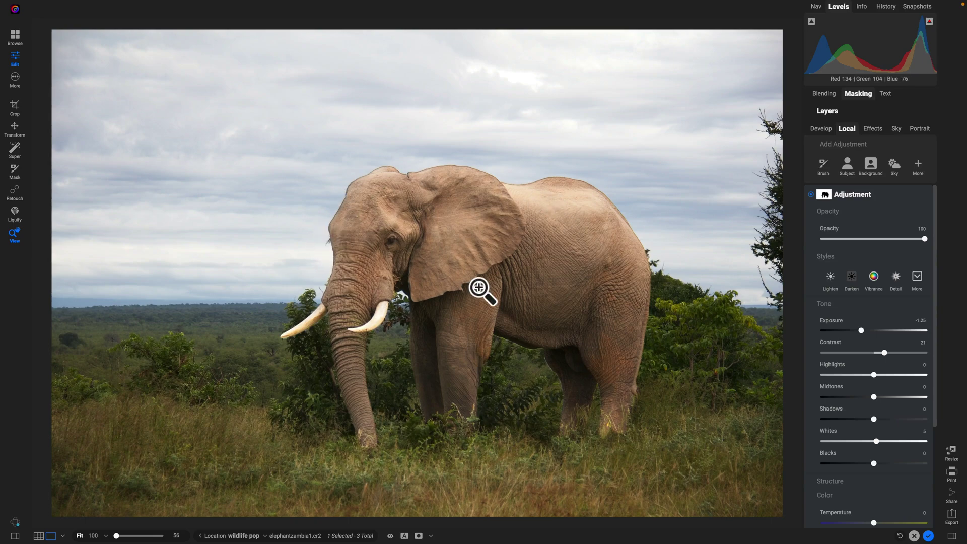
Refine the background mask with Feather 100 in the Masking settings
{"action": "left_click", "coordinate": [861, 95]}
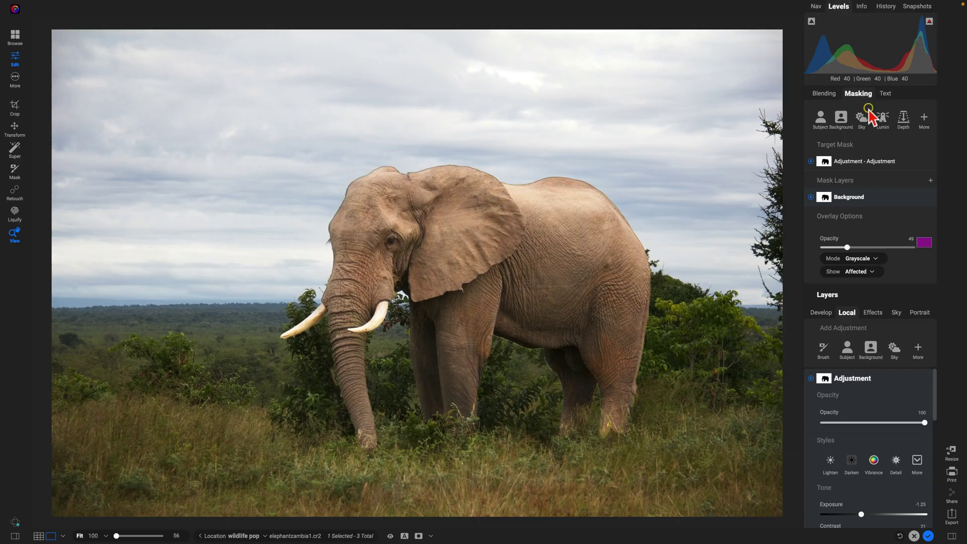
{"action": "left_click", "coordinate": [932, 198]}
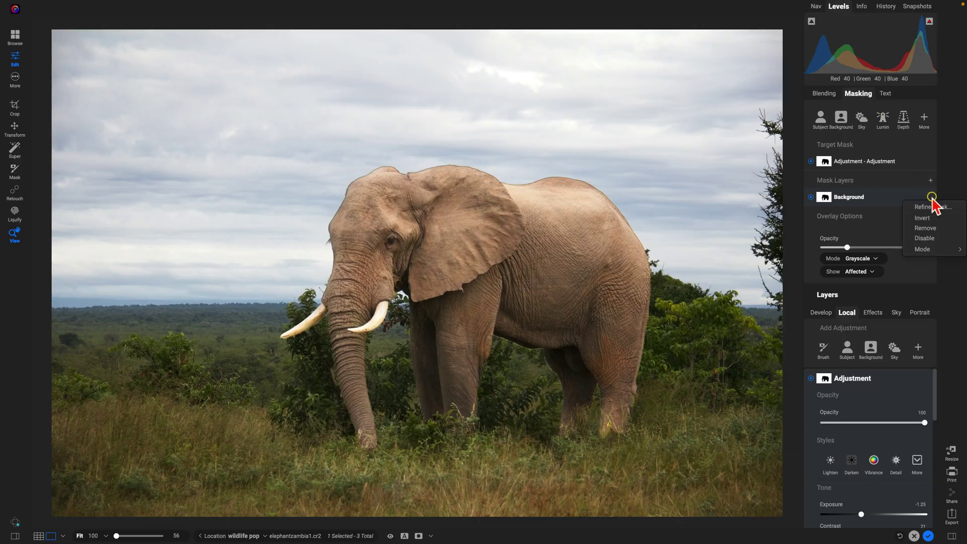
{"action": "left_click", "coordinate": [932, 205]}
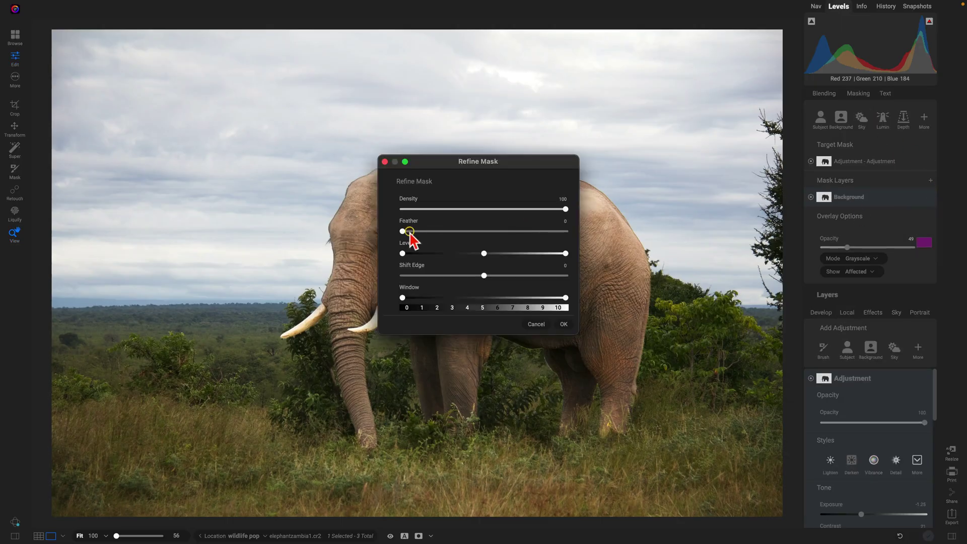
{"action": "left_click_drag", "start_coordinate": [402, 232], "coordinate": [575, 249]}
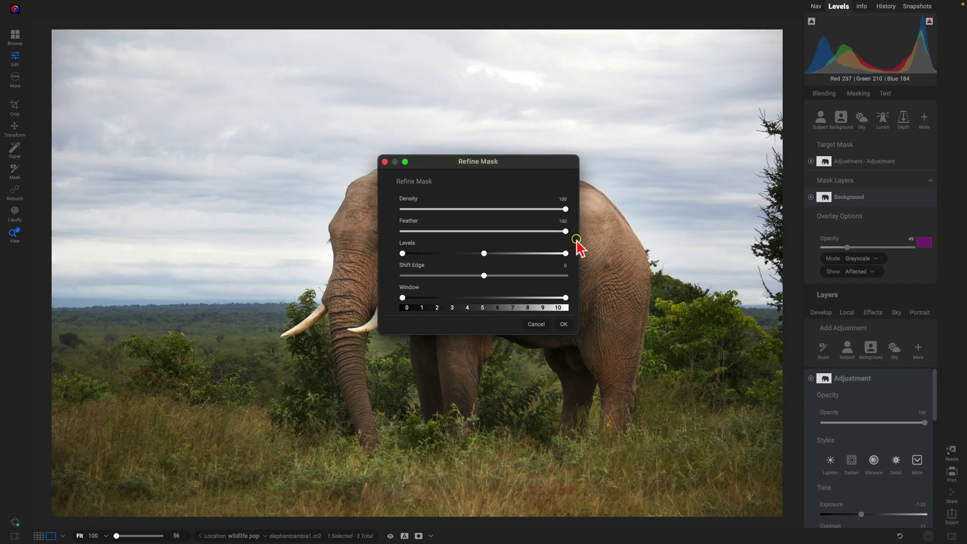
{"action": "left_click", "coordinate": [565, 325]}
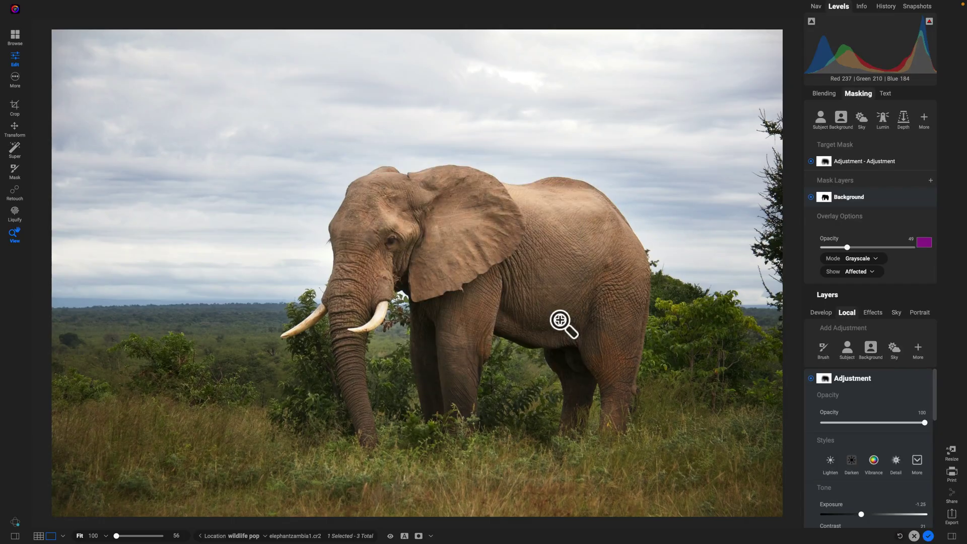
{"action": "left_click", "coordinate": [900, 362]}
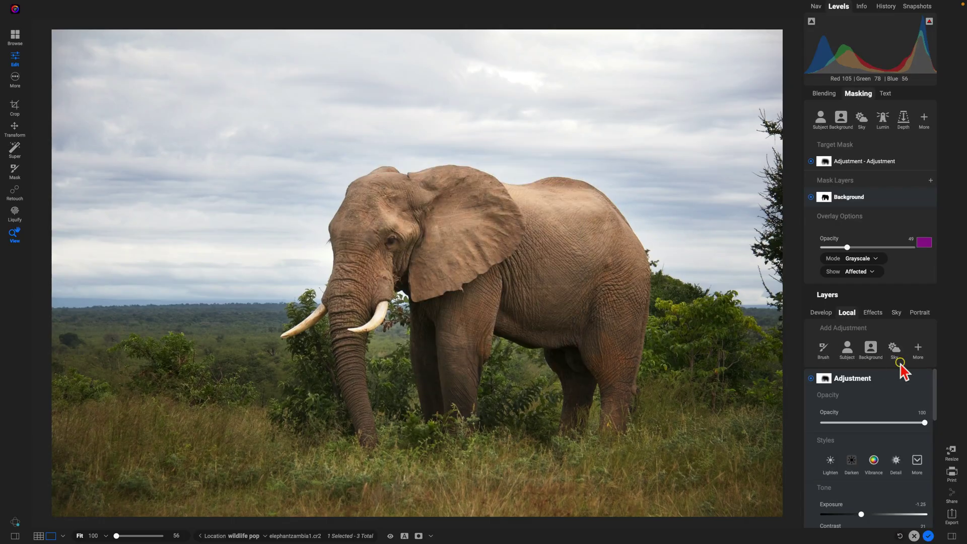
Toggle the background adjustment off and on to compare the feathered result
{"action": "left_click", "coordinate": [810, 378]}
{"action": "left_click", "coordinate": [811, 378]}
{"action": "left_click", "coordinate": [810, 377]}
{"action": "left_click", "coordinate": [810, 378]}
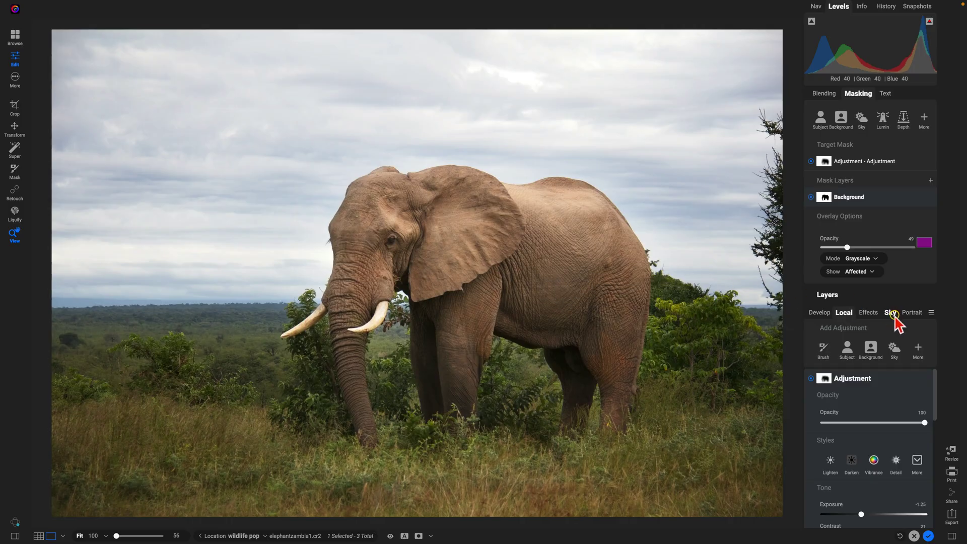
Add a Subject-only Dynamic Contrast filter in Surreal style at Opacity 55
{"action": "left_click", "coordinate": [859, 95]}
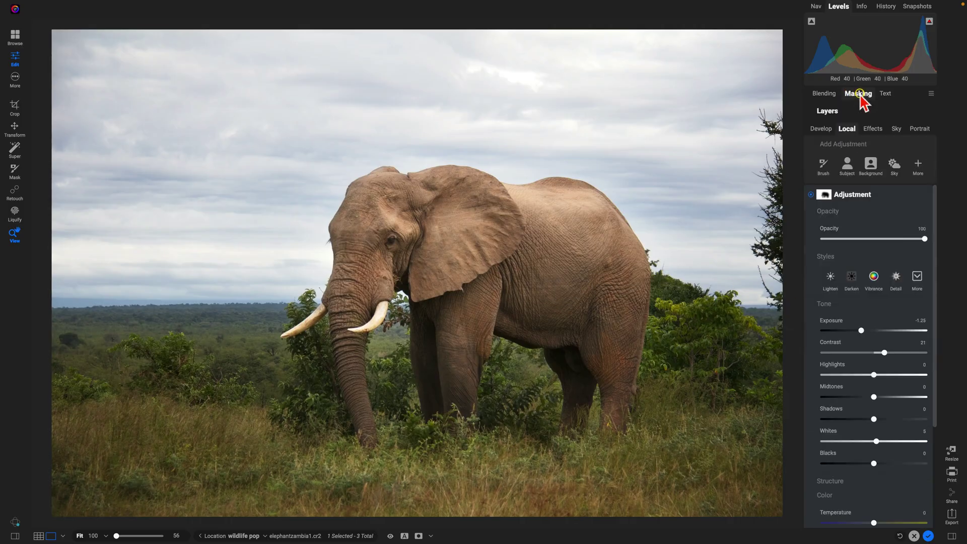
{"action": "left_click", "coordinate": [874, 129]}
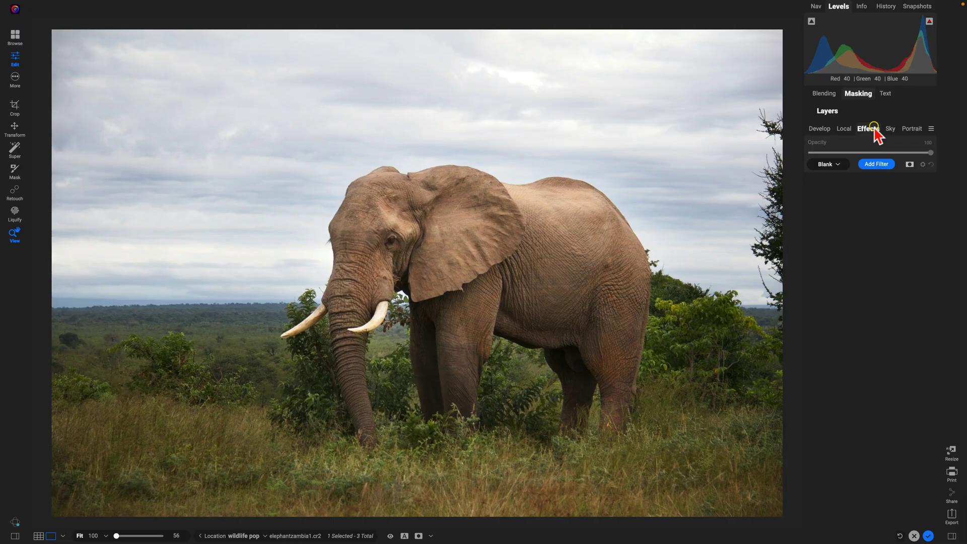
{"action": "left_click", "coordinate": [878, 164]}
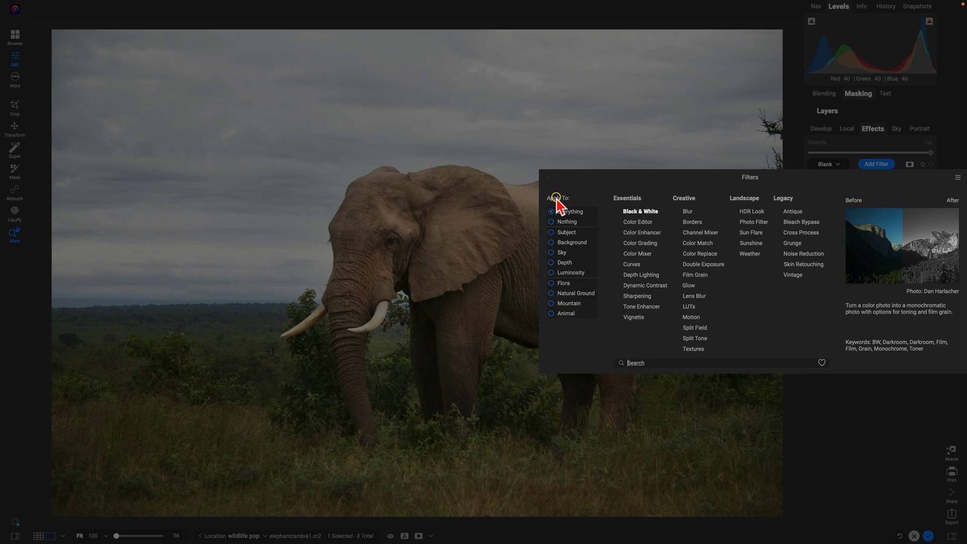
{"action": "left_click", "coordinate": [552, 232]}
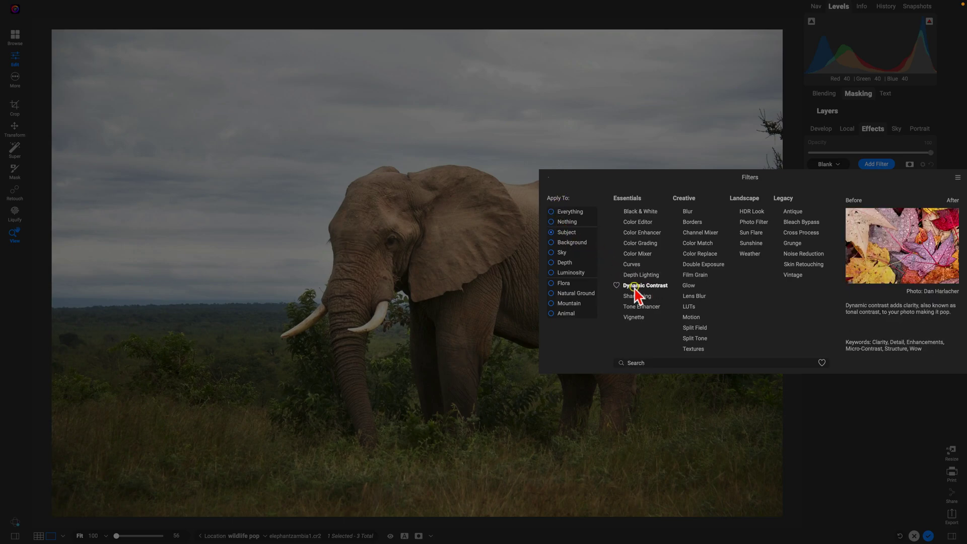
{"action": "left_click", "coordinate": [646, 286]}
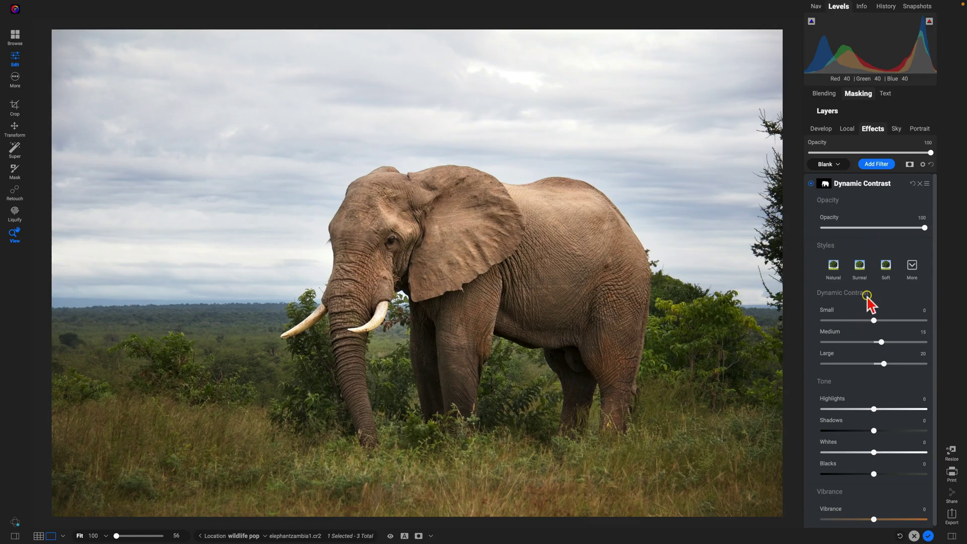
{"action": "left_click", "coordinate": [859, 267]}
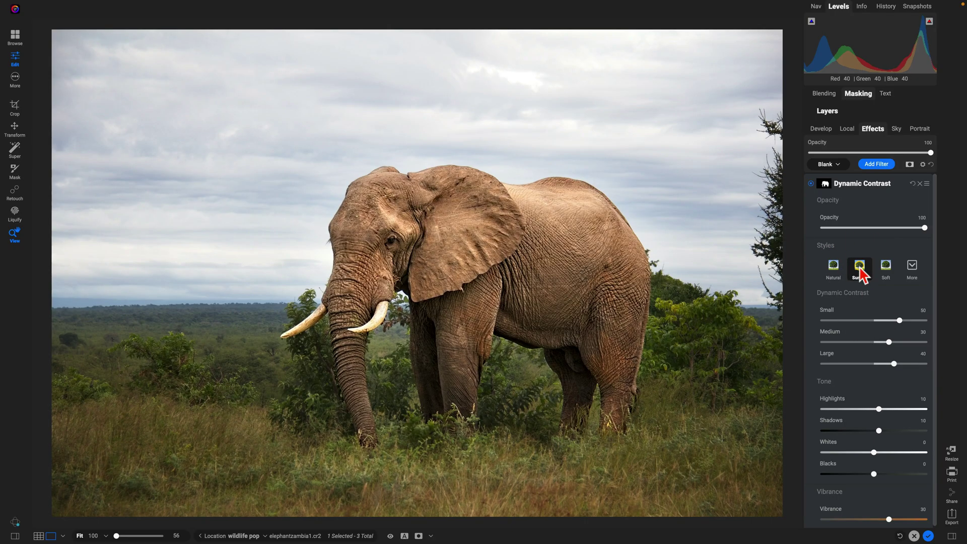
{"action": "left_click_drag", "start_coordinate": [925, 227], "coordinate": [879, 230]}
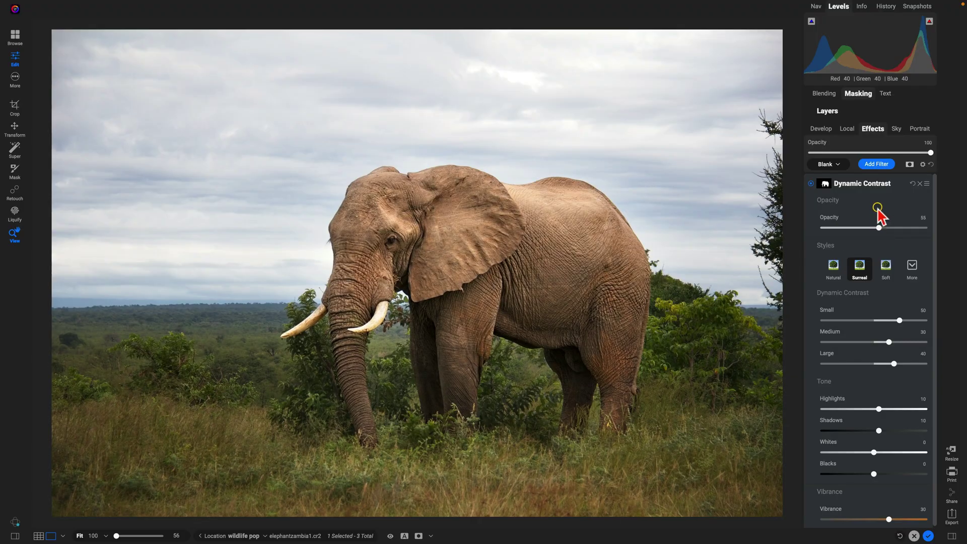
{"action": "left_click", "coordinate": [873, 164]}
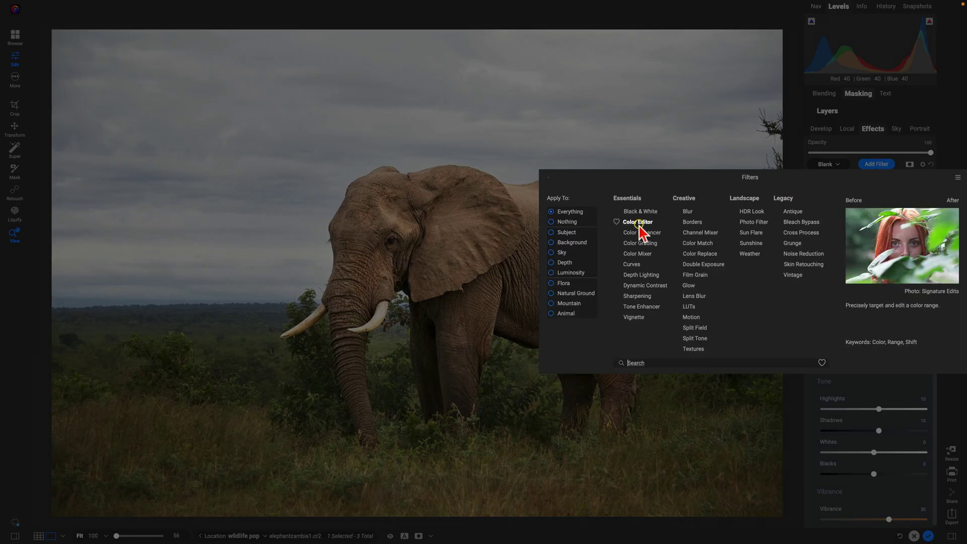
Add a Background-only Glow filter in Darker style at Opacity 58
{"action": "left_click", "coordinate": [565, 242]}
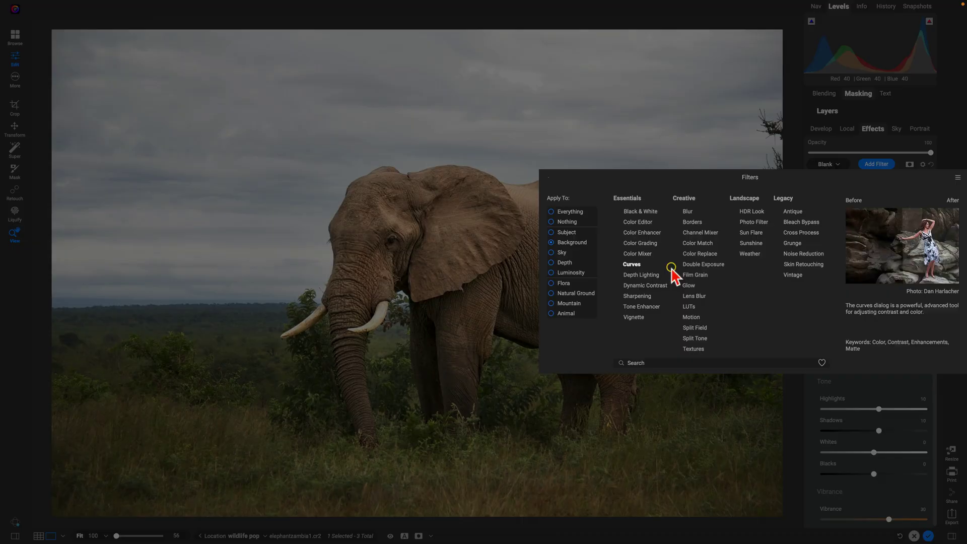
{"action": "left_click", "coordinate": [689, 285]}
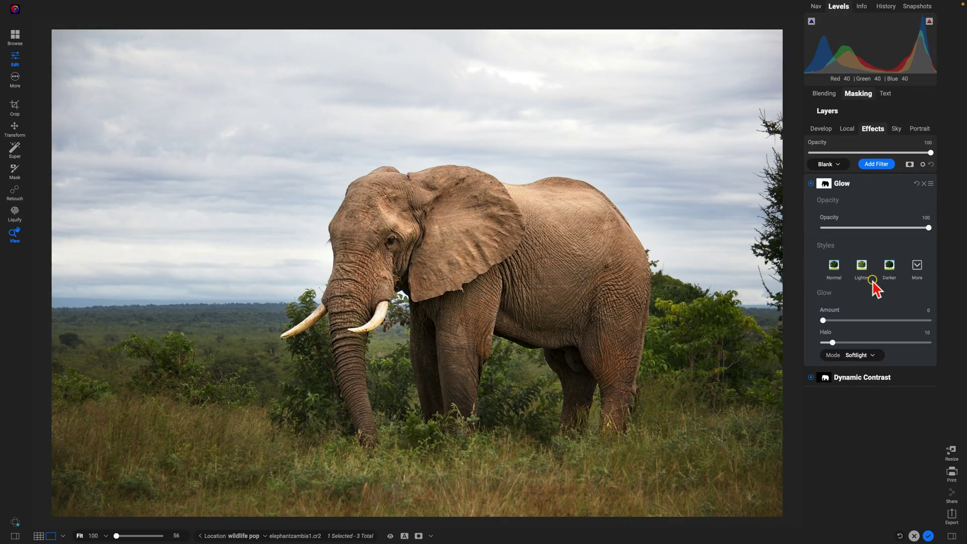
{"action": "left_click", "coordinate": [889, 267]}
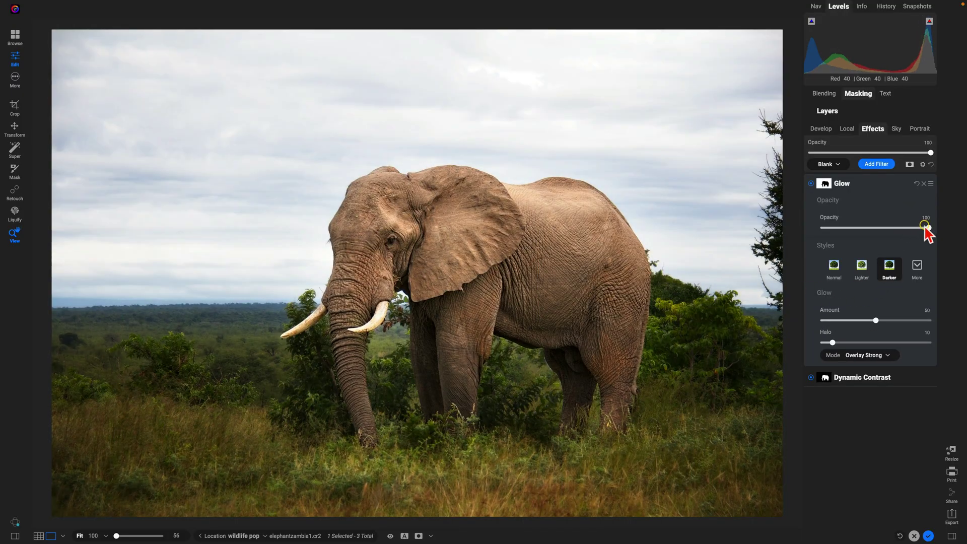
{"action": "left_click_drag", "start_coordinate": [927, 228], "coordinate": [885, 229]}
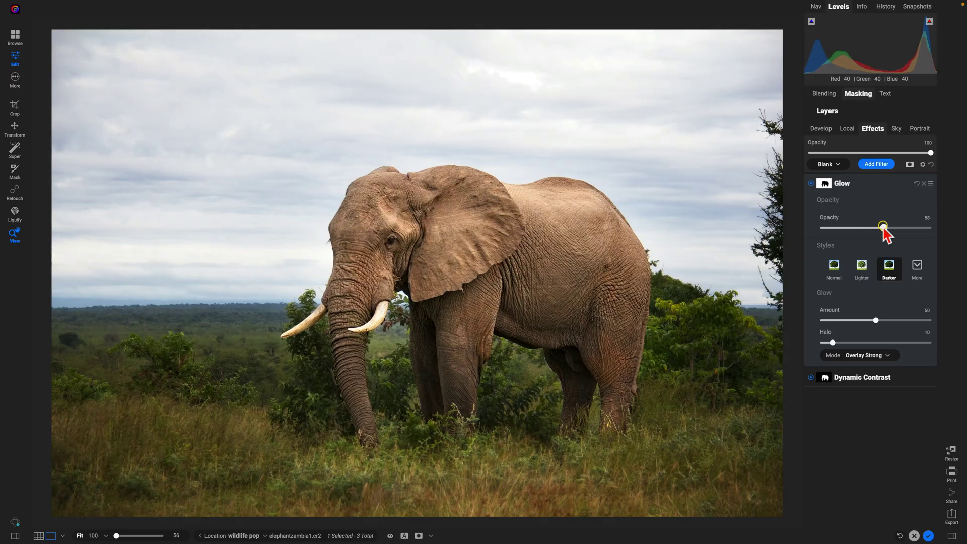
{"action": "left_click", "coordinate": [879, 166]}
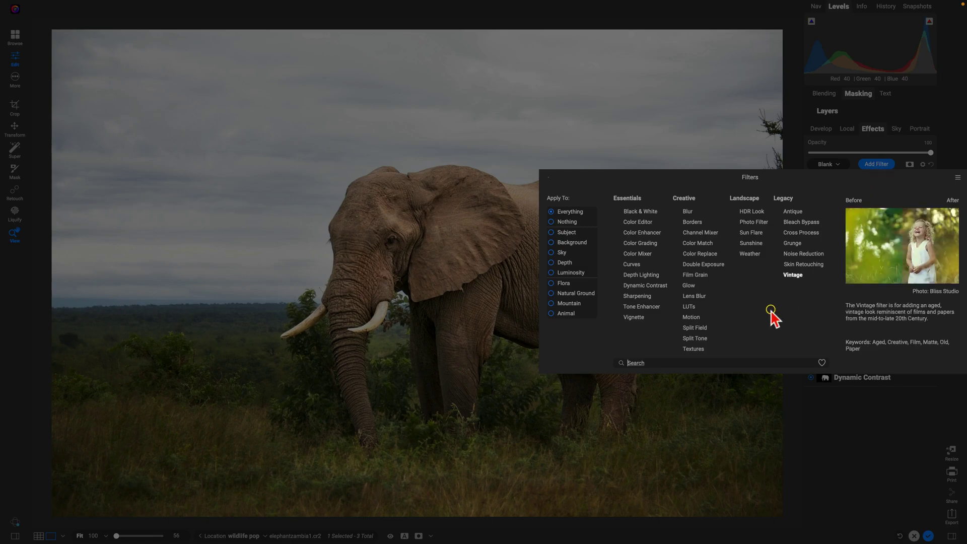
Add a Vignette filter with the Big Softy style
{"action": "left_click", "coordinate": [634, 317]}
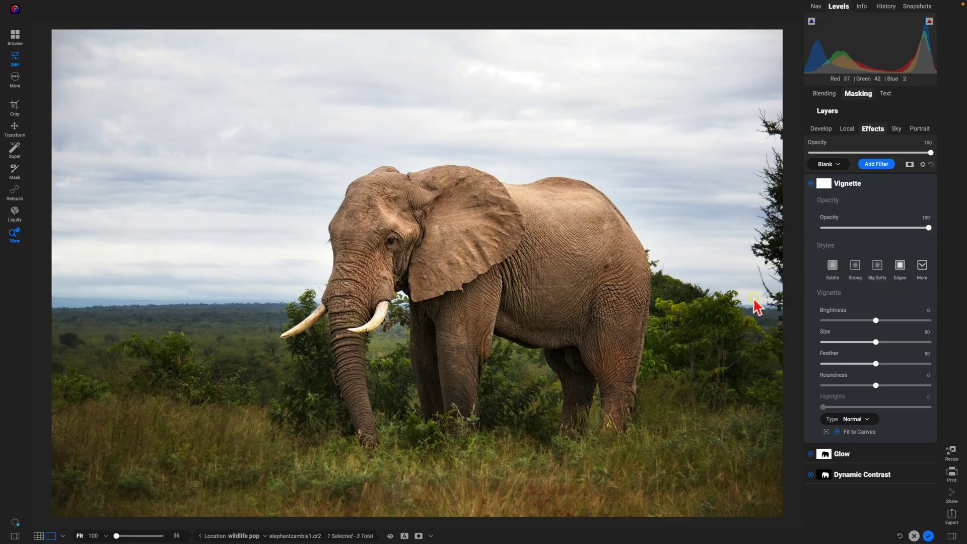
{"action": "left_click", "coordinate": [879, 267]}
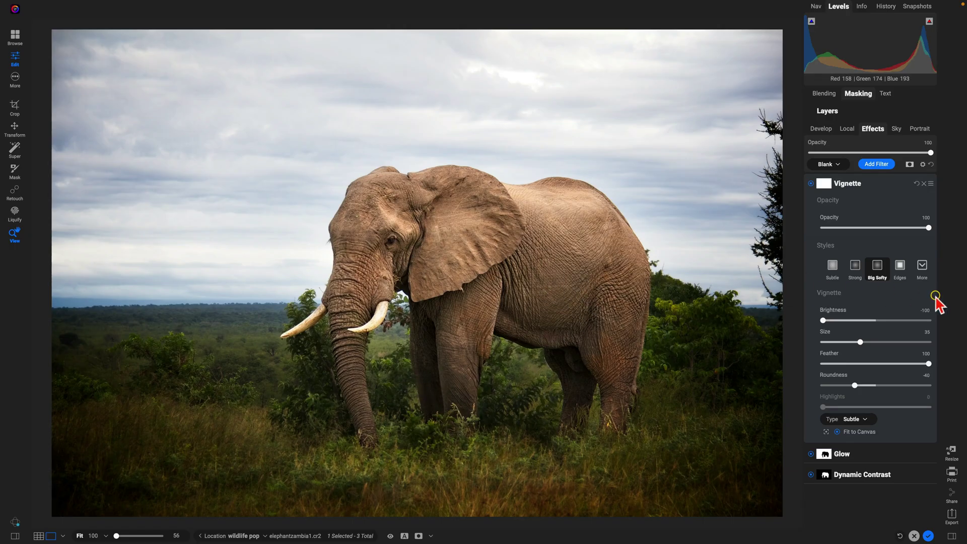
{"action": "left_click", "coordinate": [405, 536]}
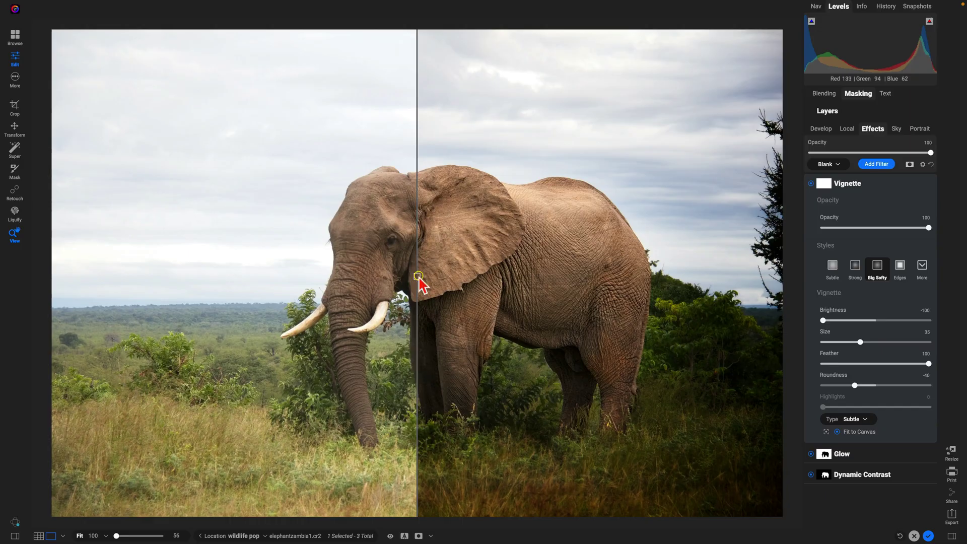
{"action": "left_click_drag", "start_coordinate": [420, 276], "coordinate": [777, 348]}
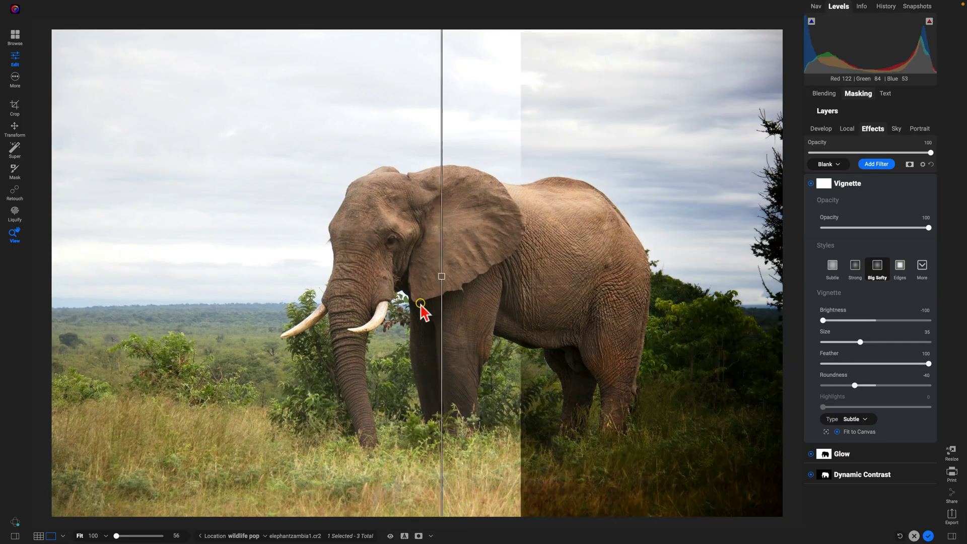
{"action": "left_click_drag", "start_coordinate": [421, 305], "coordinate": [746, 334]}
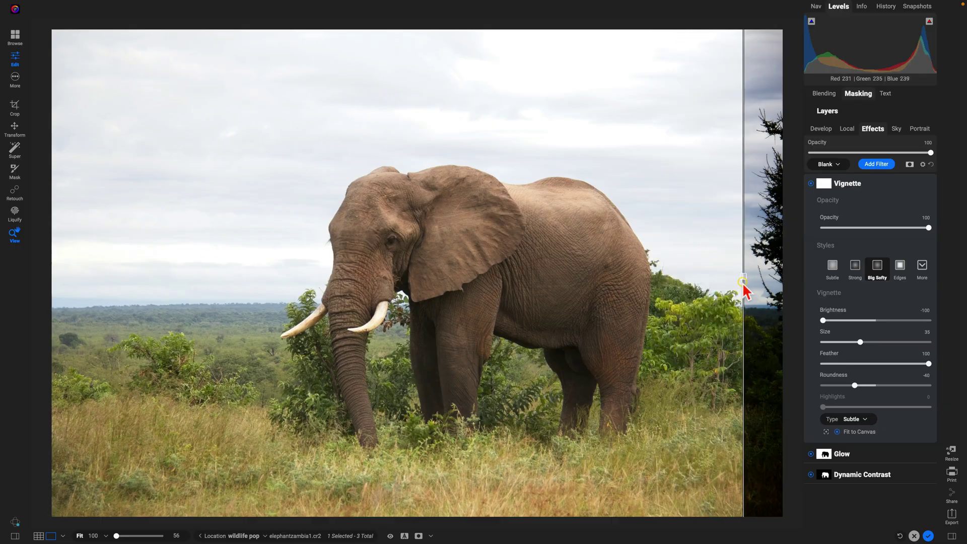
{"action": "left_click_drag", "start_coordinate": [746, 278], "coordinate": [123, 395]}
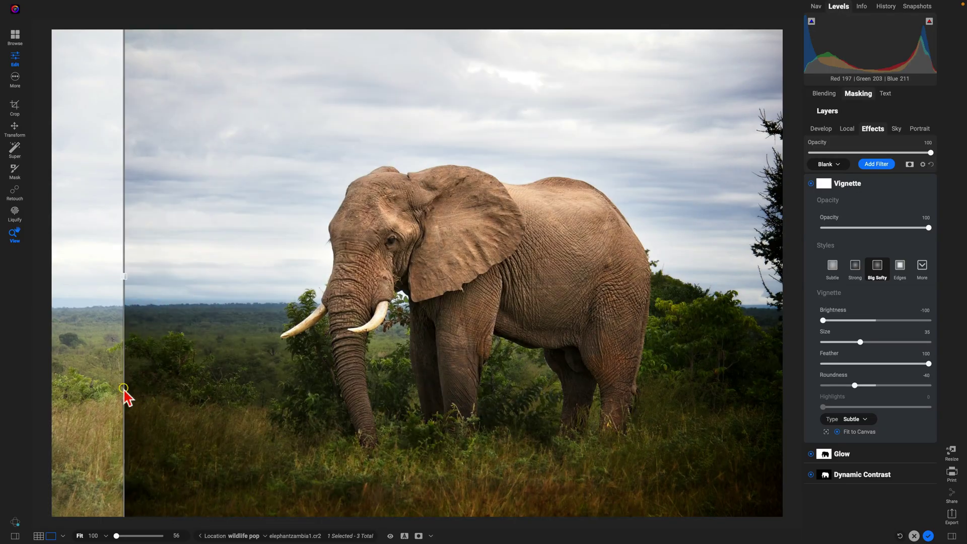
{"action": "left_click", "coordinate": [405, 535]}
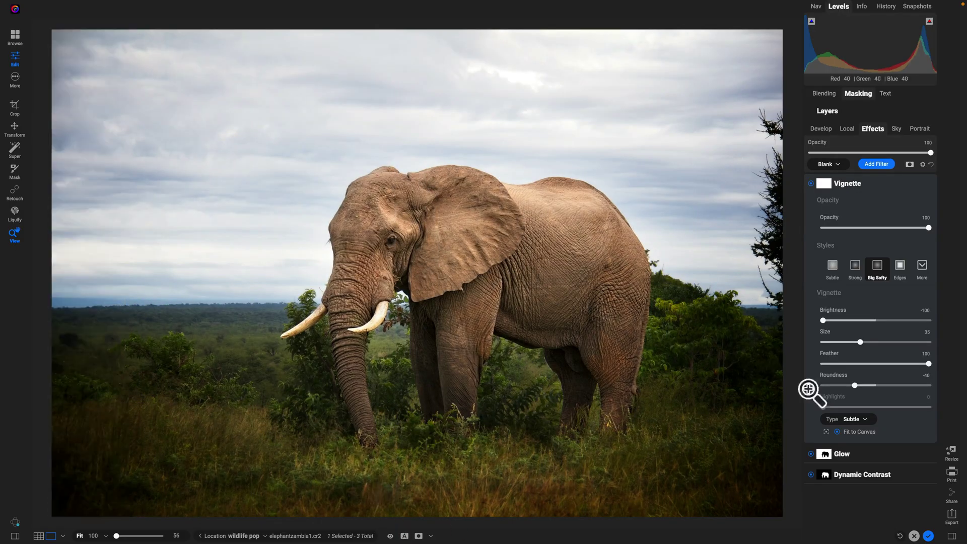